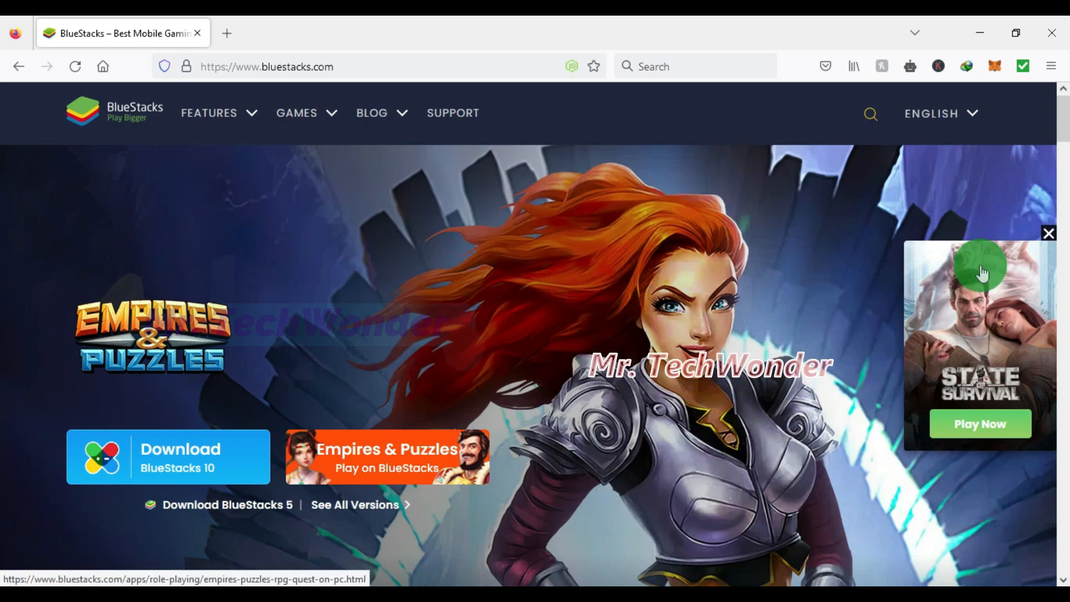
Step: Dismiss the State of Survival promotion and look through the home page down to the Latest and Upcoming Games section
{"action": "left_click", "coordinate": [1048, 232]}
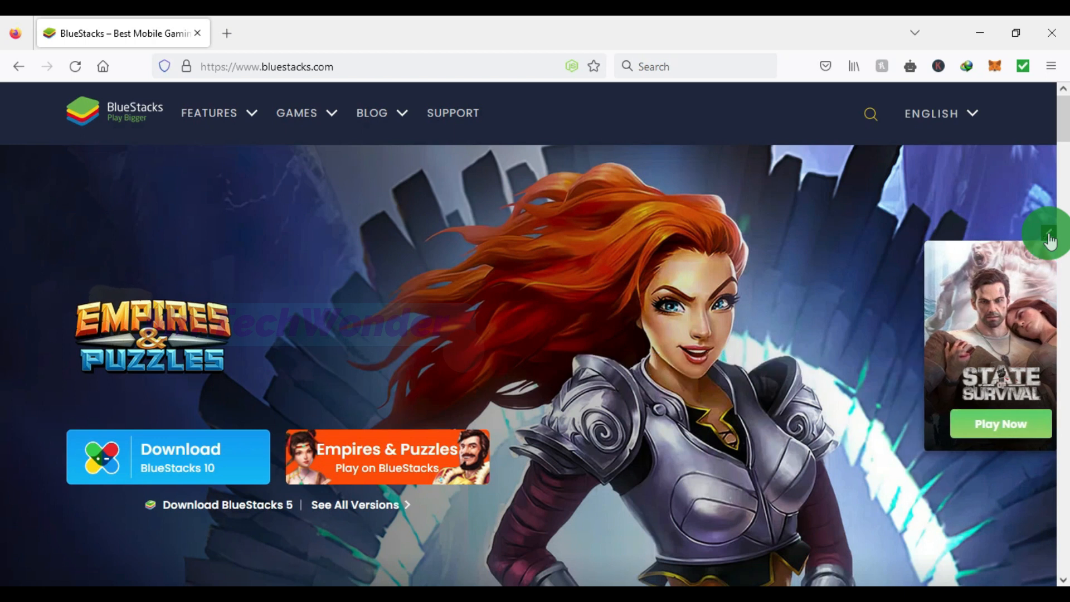
{"action": "scroll", "coordinate": [1066, 138], "scroll_direction": "down", "scroll_amount": 3}
{"action": "left_click_drag", "start_coordinate": [1065, 138], "coordinate": [1067, 279]}
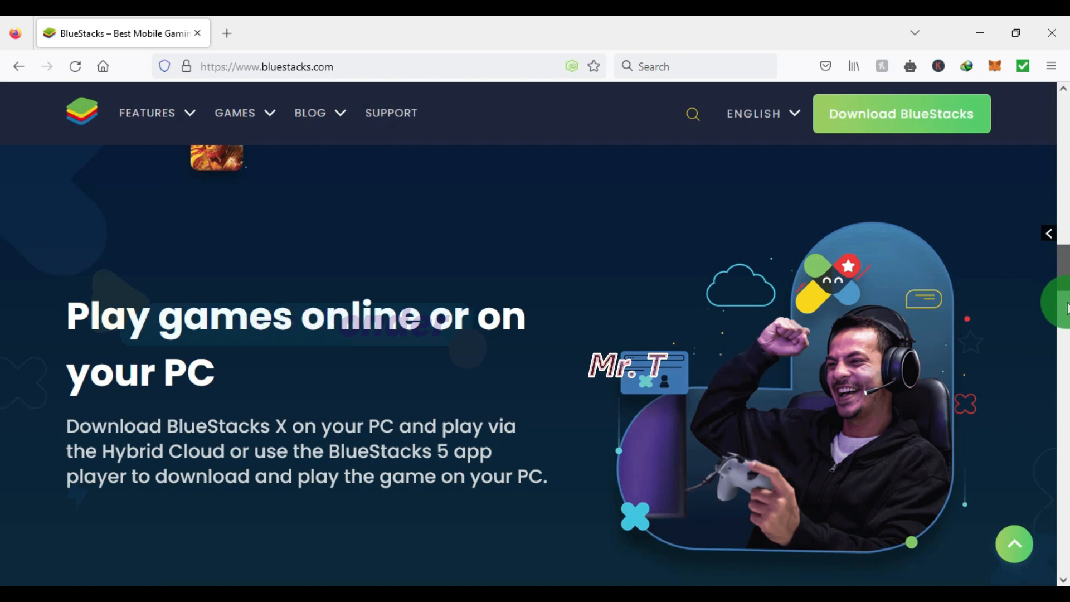
{"action": "scroll", "coordinate": [950, 384], "scroll_direction": "down", "scroll_amount": 6}
{"action": "scroll", "coordinate": [949, 387], "scroll_direction": "down", "scroll_amount": 2}
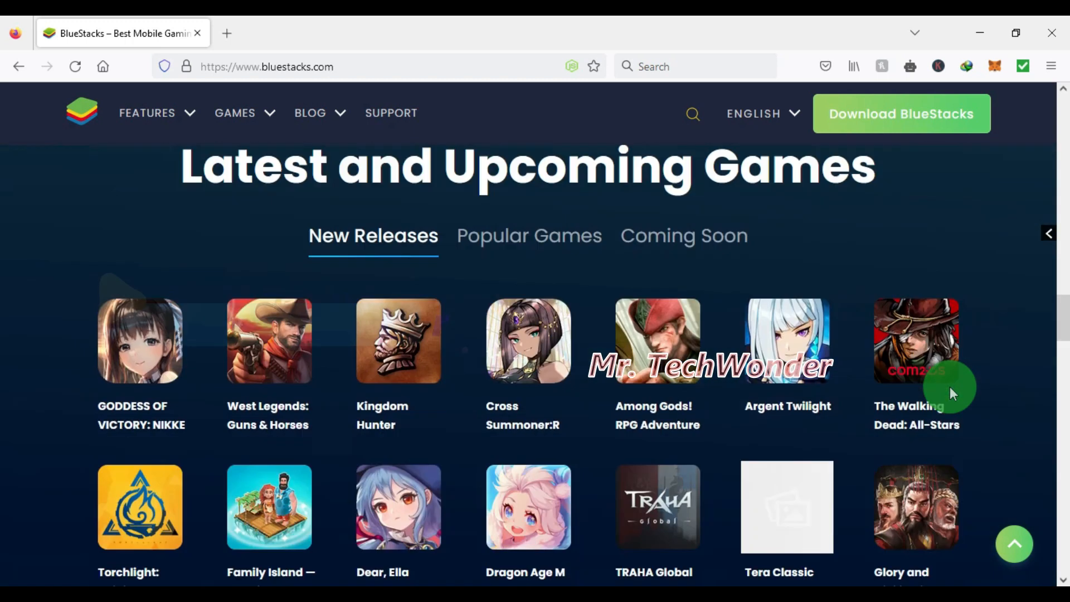
{"action": "left_click", "coordinate": [1063, 214]}
{"action": "left_click_drag", "start_coordinate": [1068, 213], "coordinate": [1068, 83]}
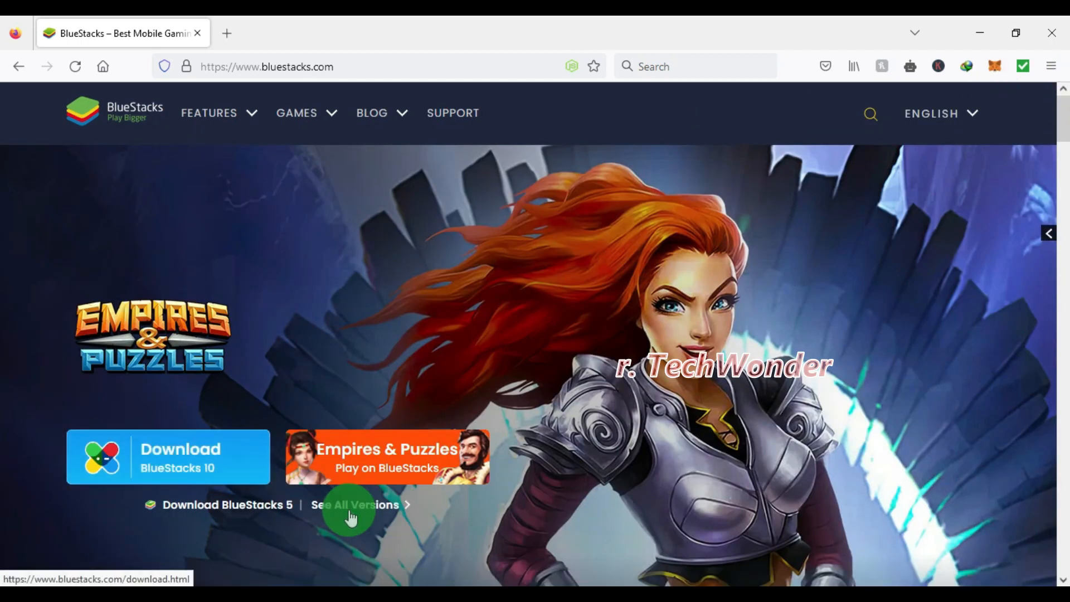
Step: Open the page listing all BlueStacks versions and examine the BlueStacks 5 and BlueStacks 4 downloads for Windows and macOS
{"action": "left_click", "coordinate": [370, 512]}
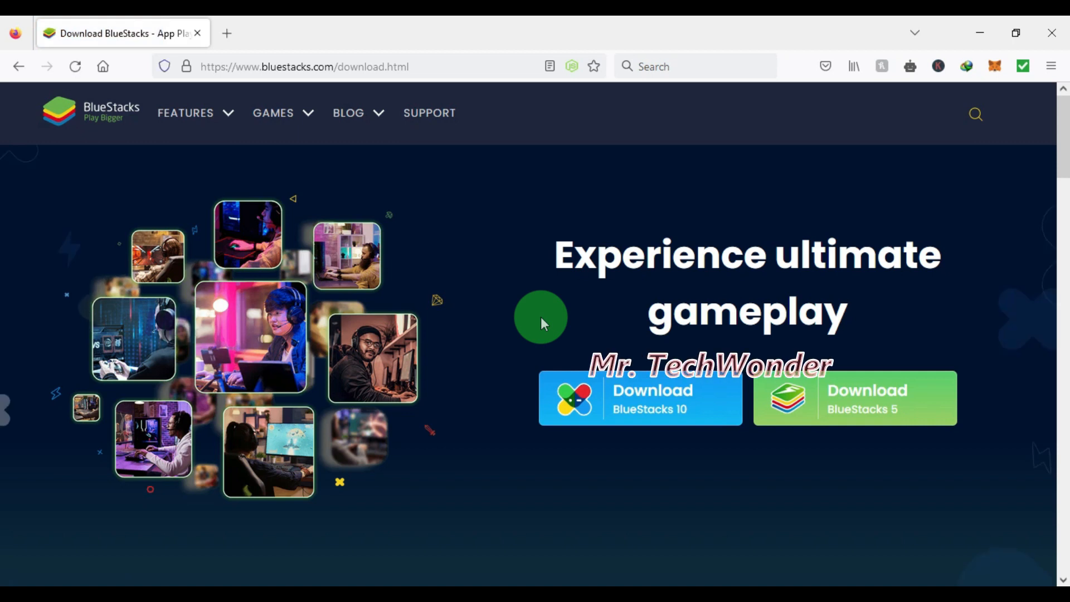
{"action": "scroll", "coordinate": [540, 317], "scroll_direction": "down", "scroll_amount": 4}
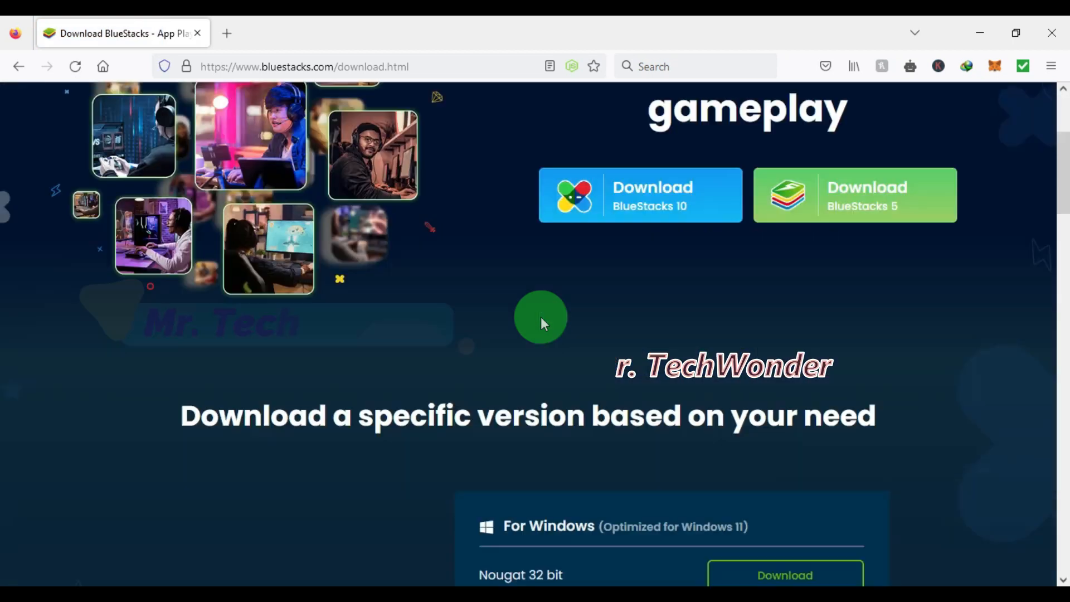
{"action": "scroll", "coordinate": [541, 317], "scroll_direction": "down", "scroll_amount": 4}
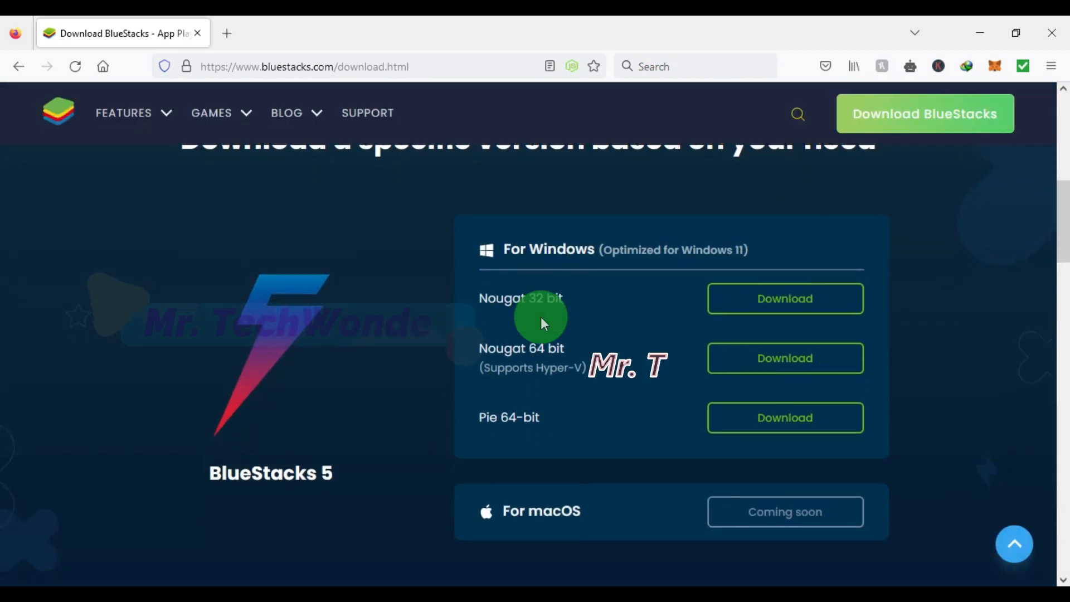
{"action": "scroll", "coordinate": [541, 317], "scroll_direction": "down", "scroll_amount": 3}
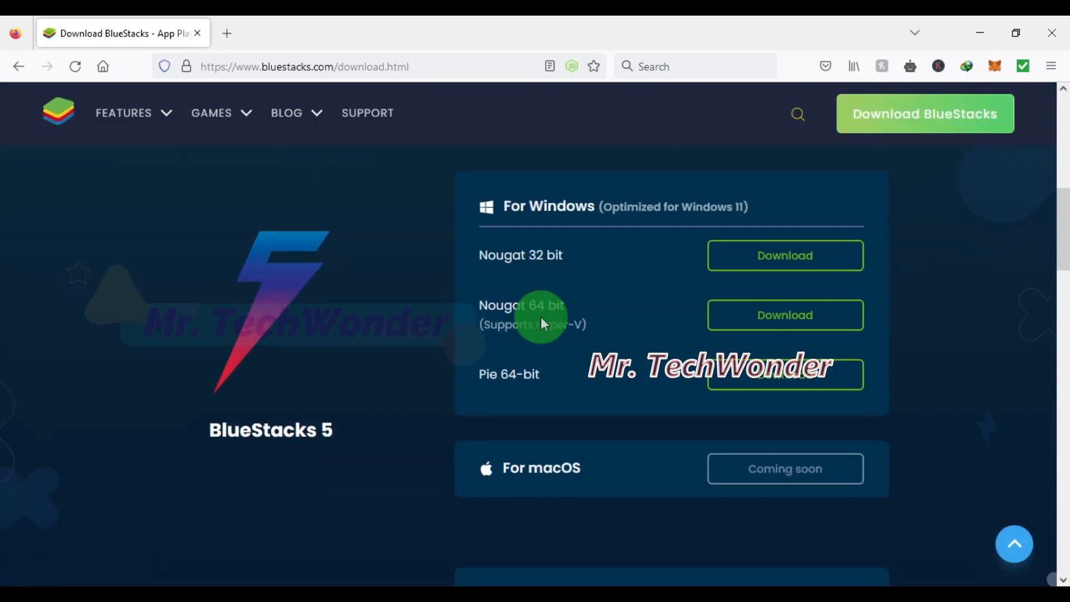
{"action": "scroll", "coordinate": [541, 317], "scroll_direction": "down", "scroll_amount": 3}
{"action": "scroll", "coordinate": [541, 317], "scroll_direction": "down", "scroll_amount": 1}
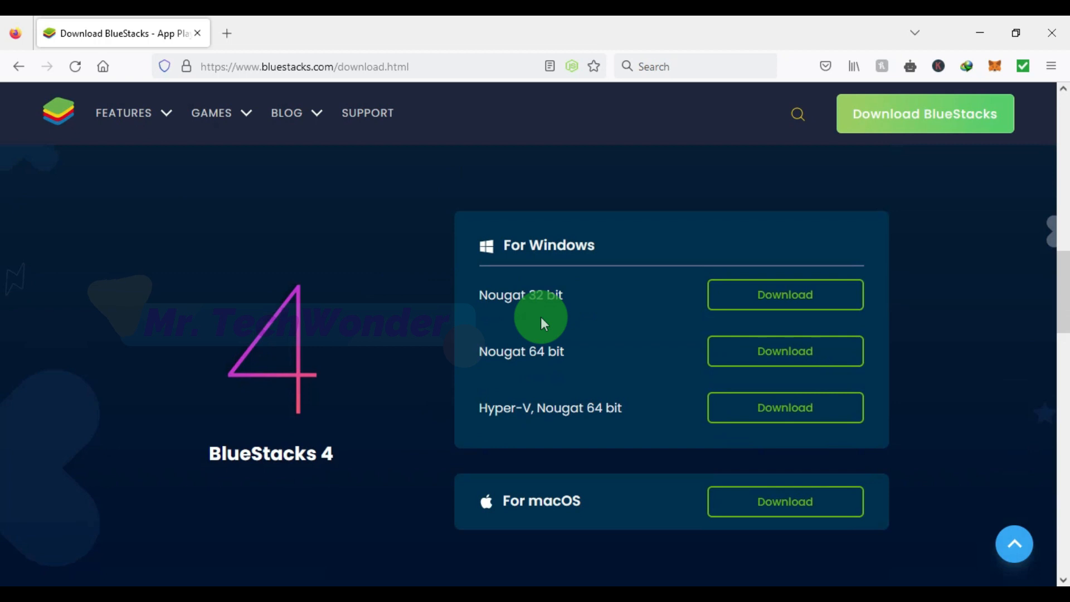
{"action": "scroll", "coordinate": [540, 316], "scroll_direction": "down", "scroll_amount": 7}
{"action": "scroll", "coordinate": [541, 316], "scroll_direction": "down", "scroll_amount": 2}
{"action": "scroll", "coordinate": [540, 317], "scroll_direction": "up", "scroll_amount": 12}
{"action": "scroll", "coordinate": [541, 317], "scroll_direction": "up", "scroll_amount": 5}
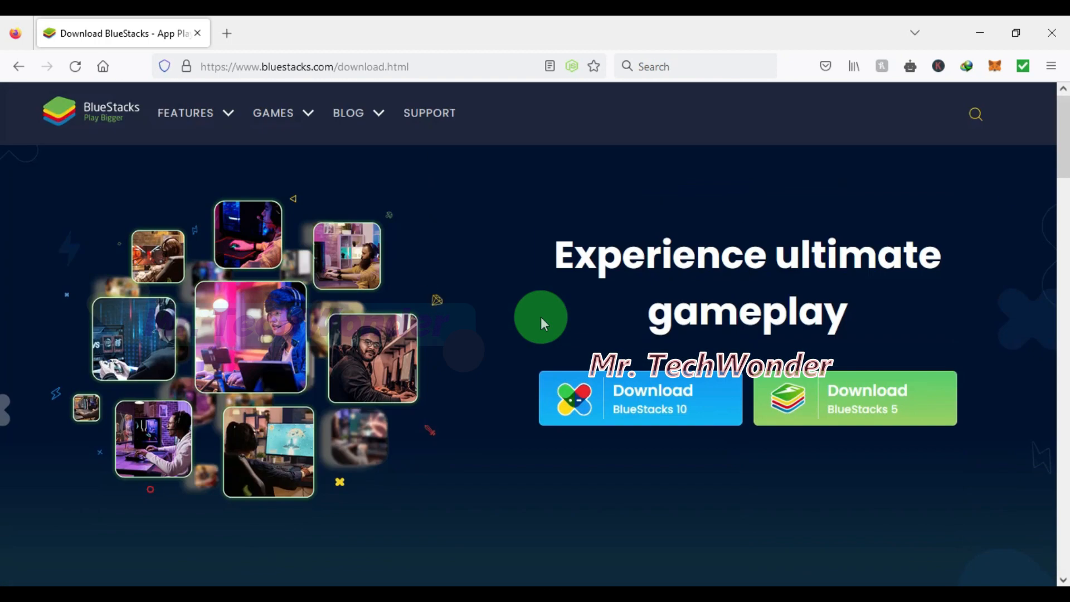
Step: Download the BlueStacks 10 installer to the Programs downloads folder
{"action": "left_click", "coordinate": [634, 417]}
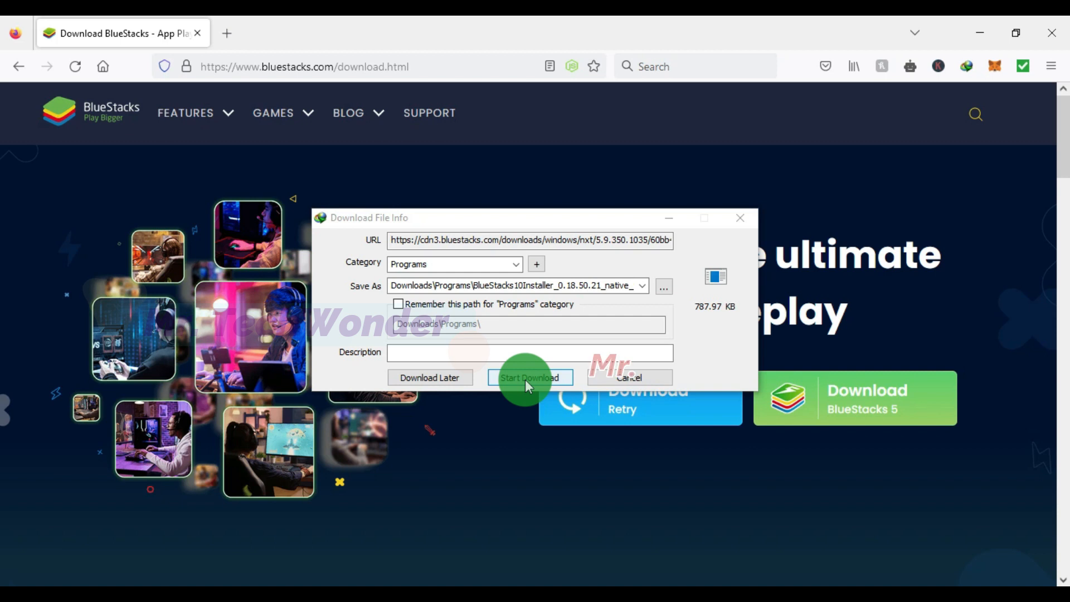
{"action": "left_click", "coordinate": [525, 379]}
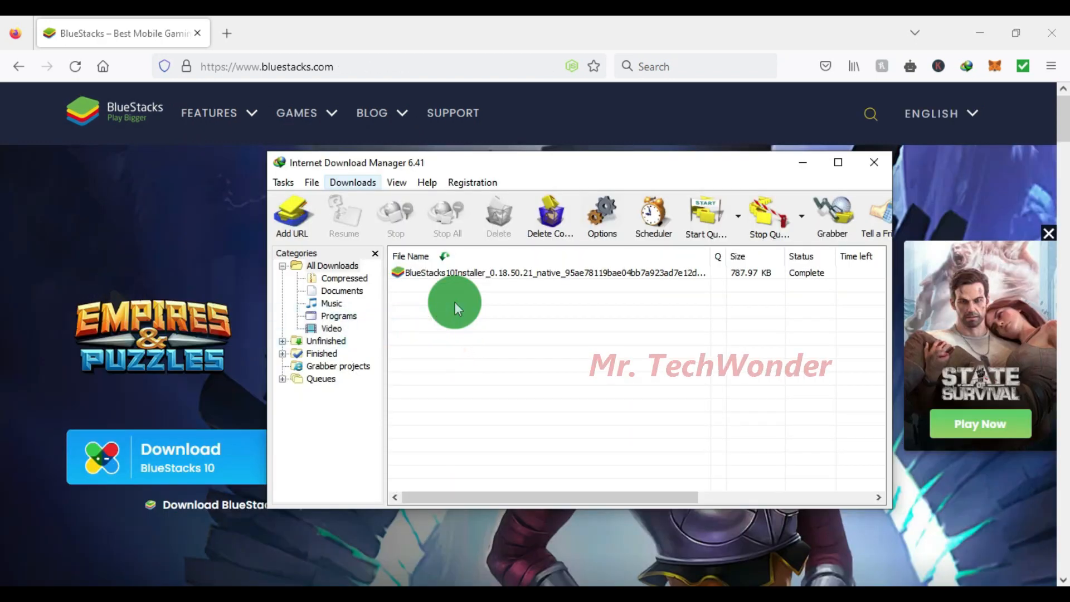
Step: Launch the downloaded BlueStacks 10 installer from Internet Download Manager, then clear the download manager and the site's promotion out of view
{"action": "left_click", "coordinate": [504, 276]}
{"action": "right_click", "coordinate": [515, 279]}
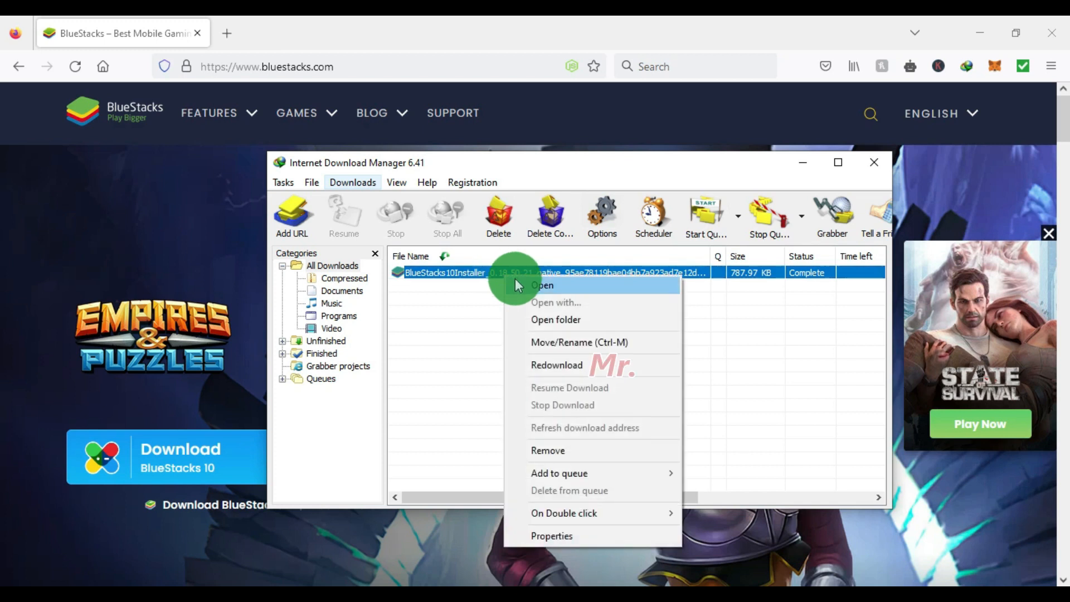
{"action": "left_click", "coordinate": [516, 279]}
{"action": "left_click", "coordinate": [813, 169]}
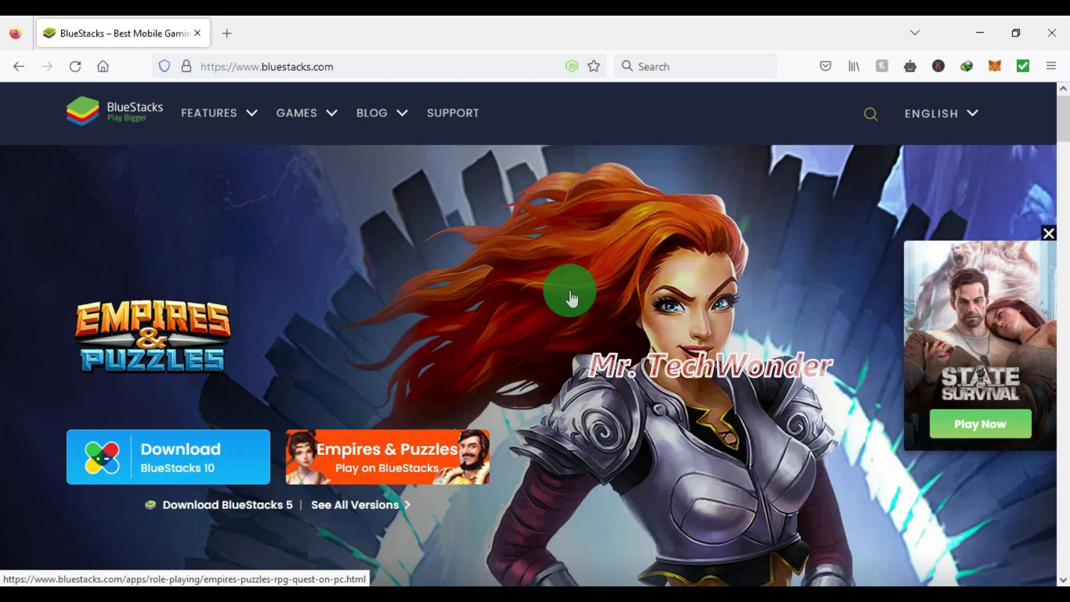
{"action": "left_click", "coordinate": [1047, 234]}
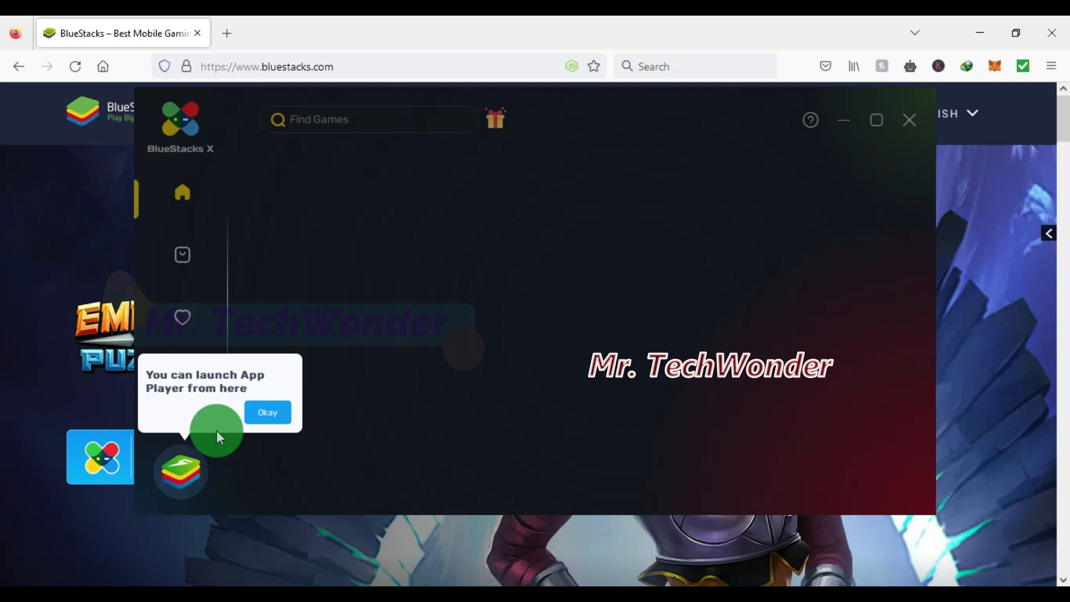
Step: Dismiss the BlueStacks X introductory tips about launching App Player and searching for a game
{"action": "left_click", "coordinate": [268, 414]}
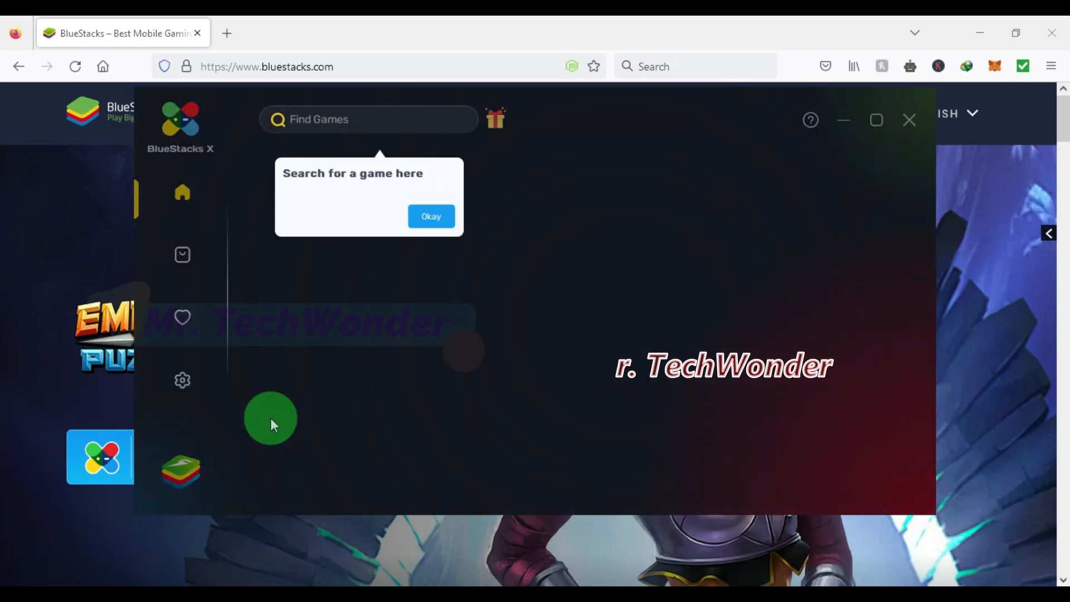
{"action": "left_click", "coordinate": [422, 222]}
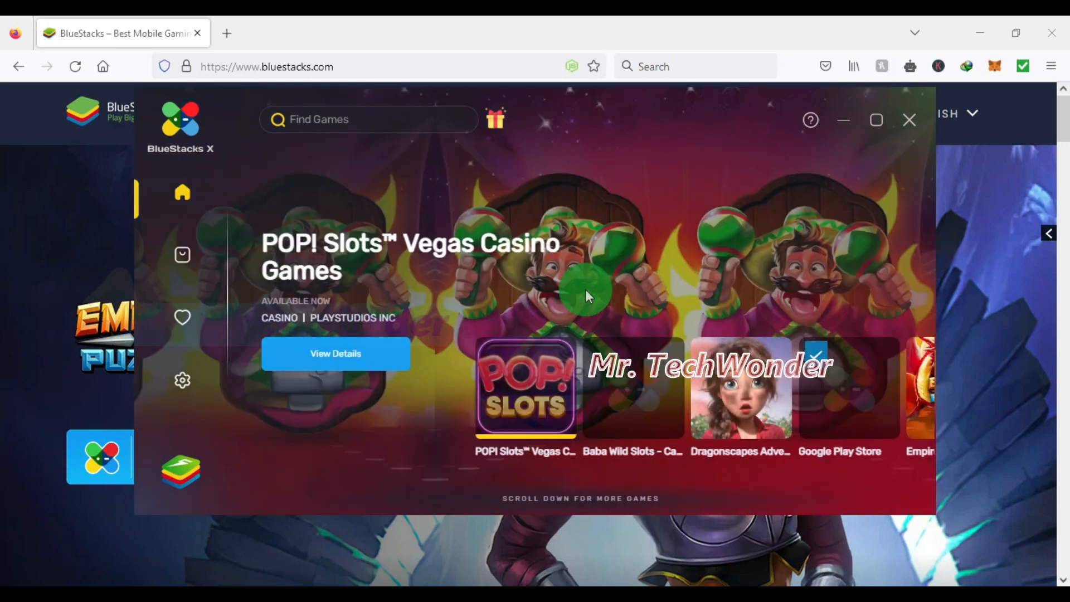
Step: Browse the Popular Games in your region and Trending Games sections of the BlueStacks X home page
{"action": "left_click", "coordinate": [591, 324]}
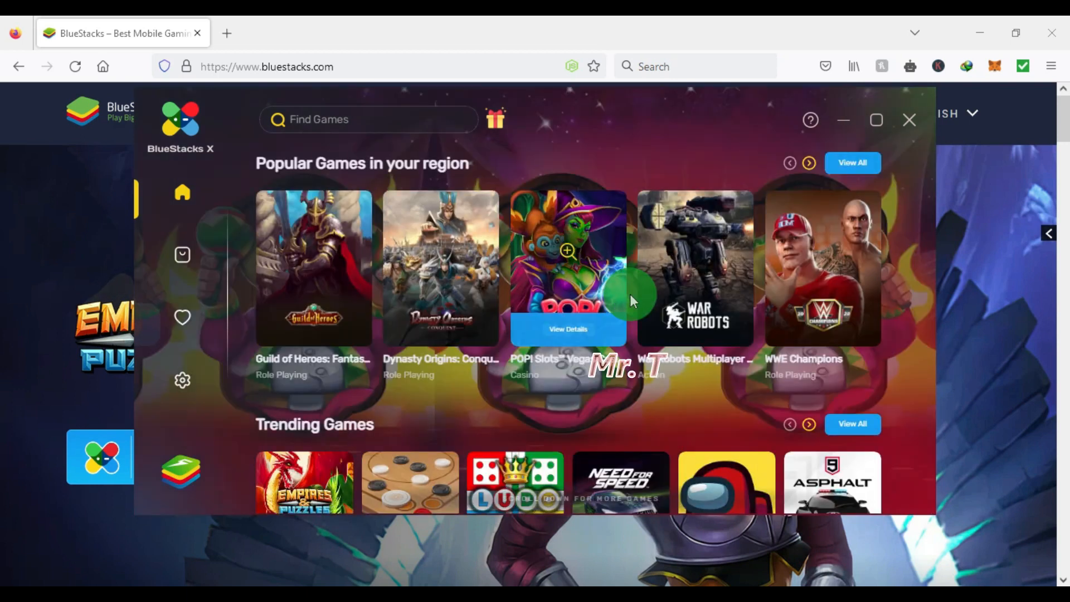
{"action": "left_click", "coordinate": [630, 295]}
{"action": "scroll", "coordinate": [630, 295], "scroll_direction": "down", "scroll_amount": 2}
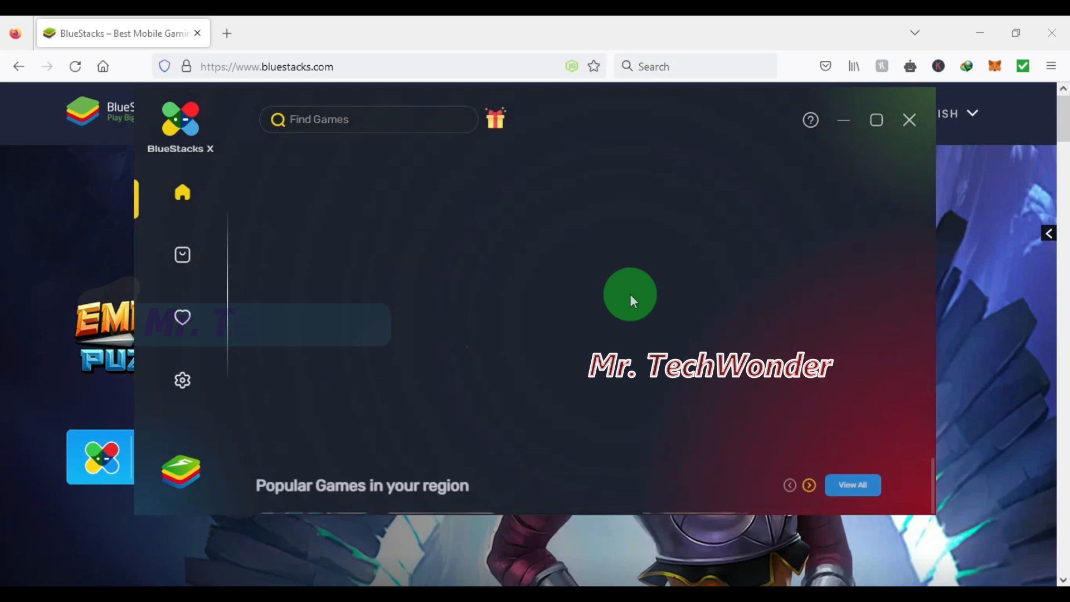
{"action": "scroll", "coordinate": [629, 293], "scroll_direction": "down", "scroll_amount": 2}
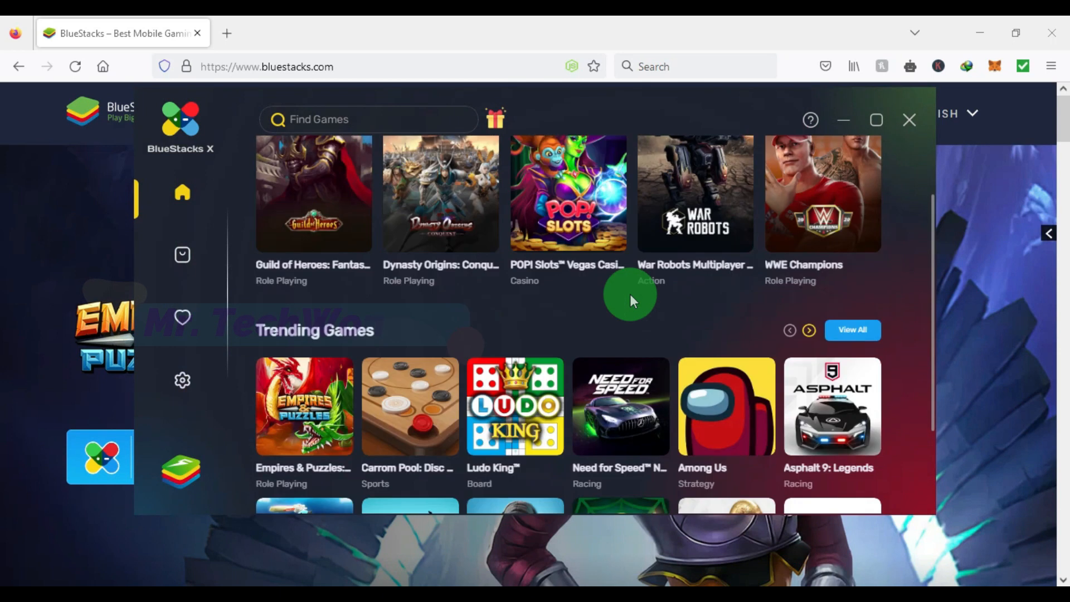
{"action": "scroll", "coordinate": [629, 294], "scroll_direction": "down", "scroll_amount": 3}
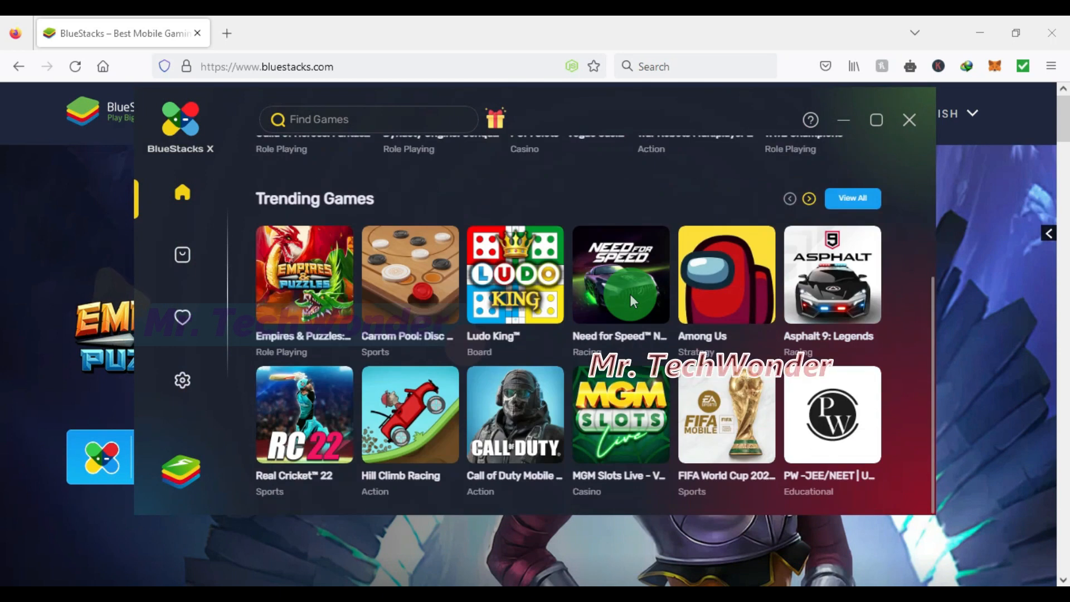
{"action": "scroll", "coordinate": [629, 294], "scroll_direction": "up", "scroll_amount": 5}
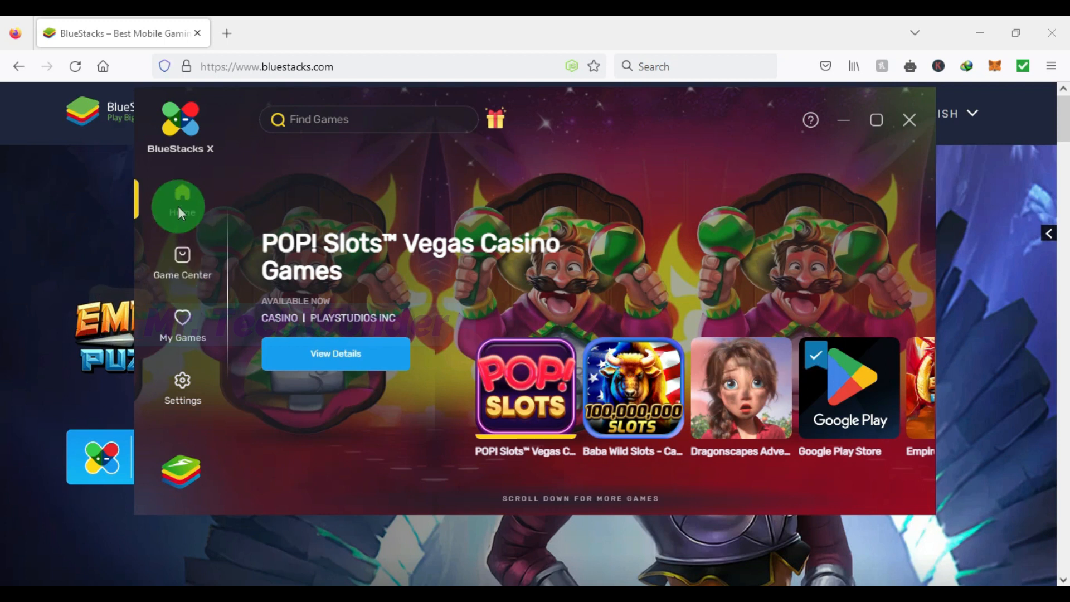
Step: View the Game Center, the My Games library and the About information in the settings
{"action": "left_click", "coordinate": [185, 258]}
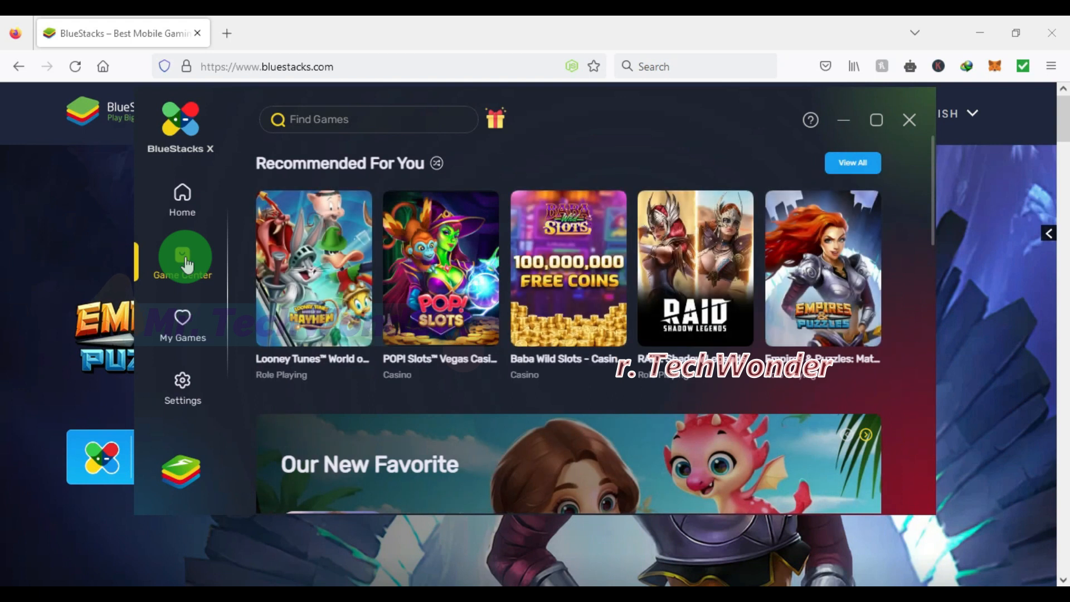
{"action": "left_click", "coordinate": [189, 319]}
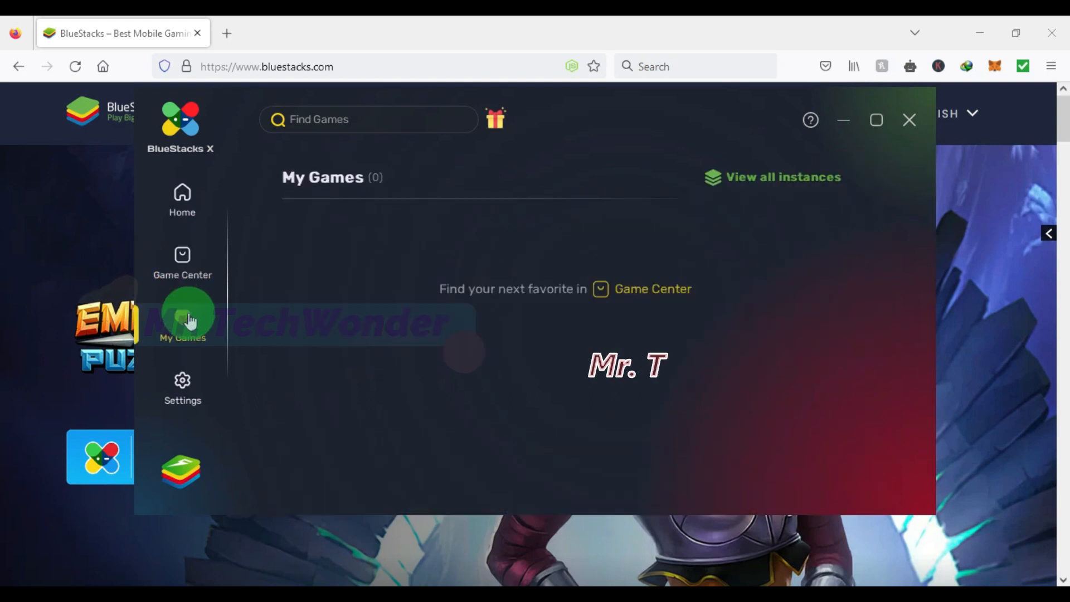
{"action": "left_click", "coordinate": [184, 398]}
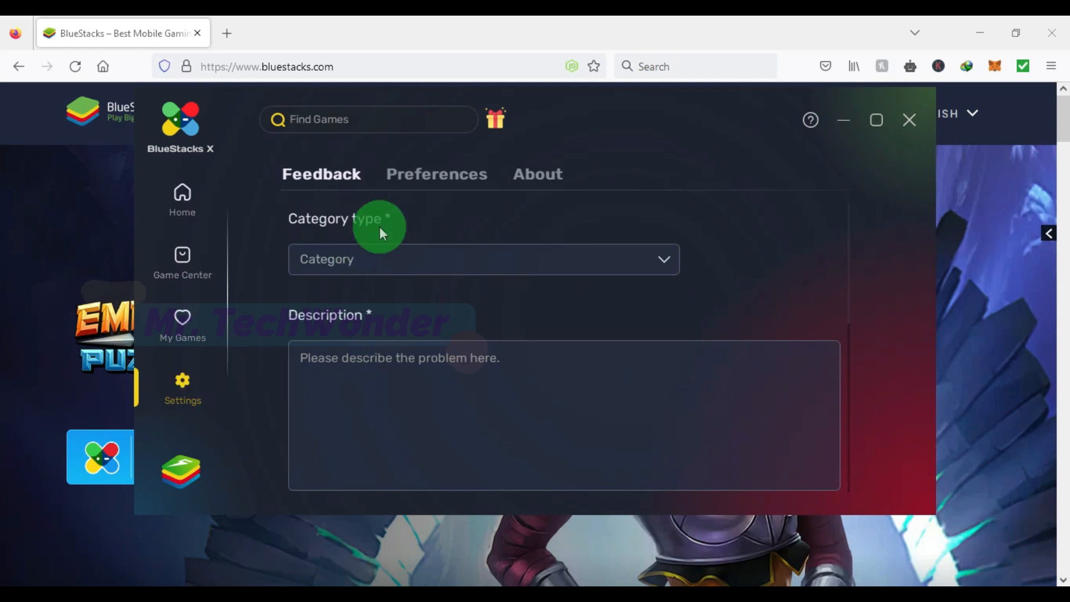
{"action": "left_click", "coordinate": [537, 179]}
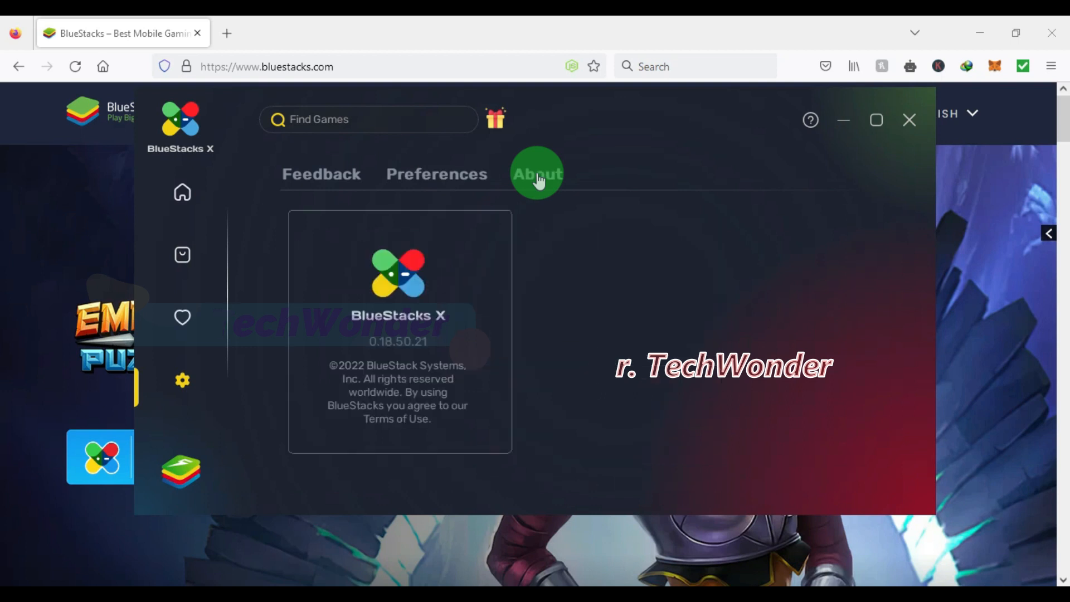